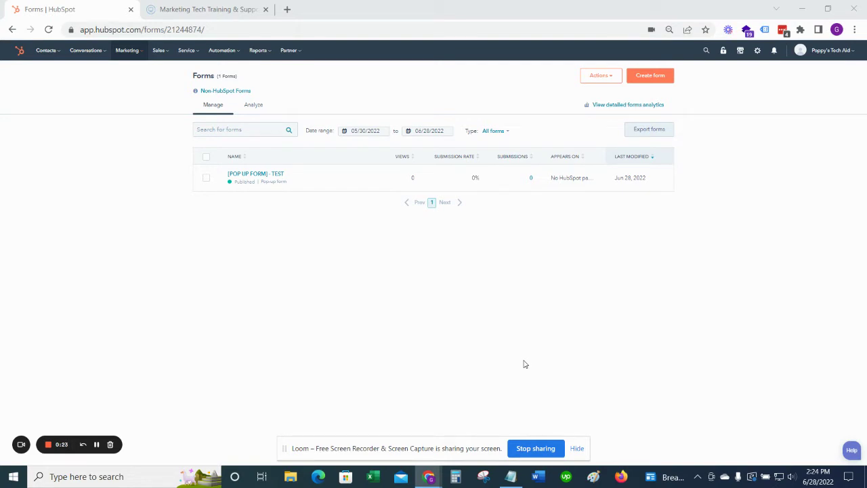
# Step: Check the Poppy's Tech Aid site, then start a new pop-up box form from the forms list
pyautogui.click(242, 11)
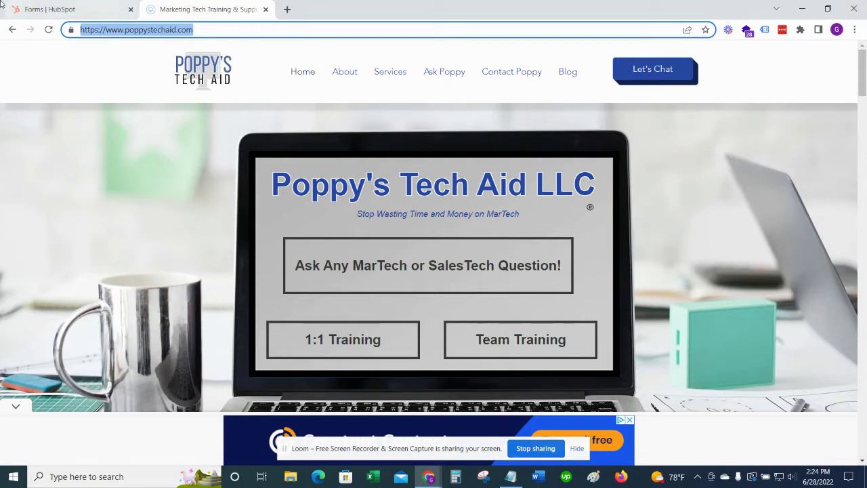
pyautogui.click(52, 9)
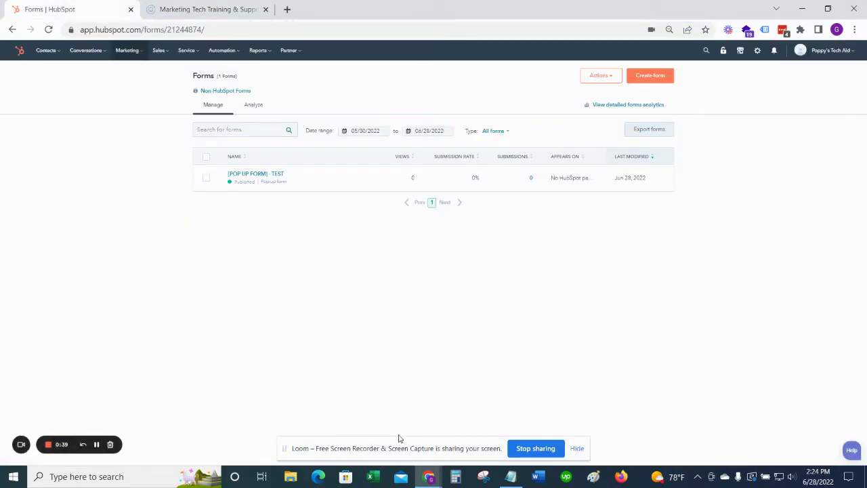
pyautogui.click(662, 78)
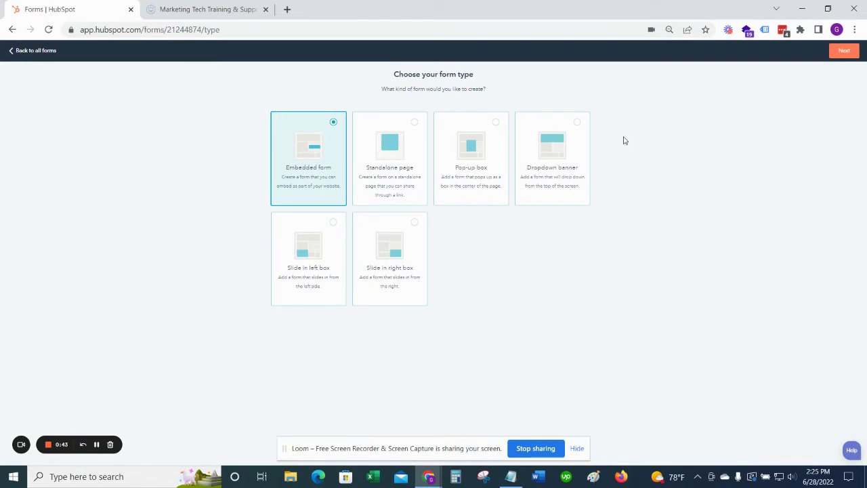
pyautogui.click(468, 172)
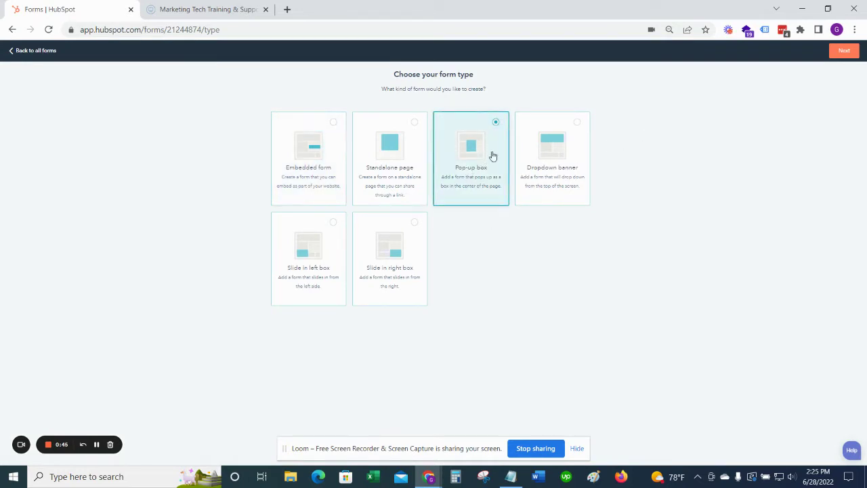
# Step: Return to all forms and open the [POP UP FORM] - TEST pop-up for editing
pyautogui.click(52, 52)
pyautogui.click(251, 176)
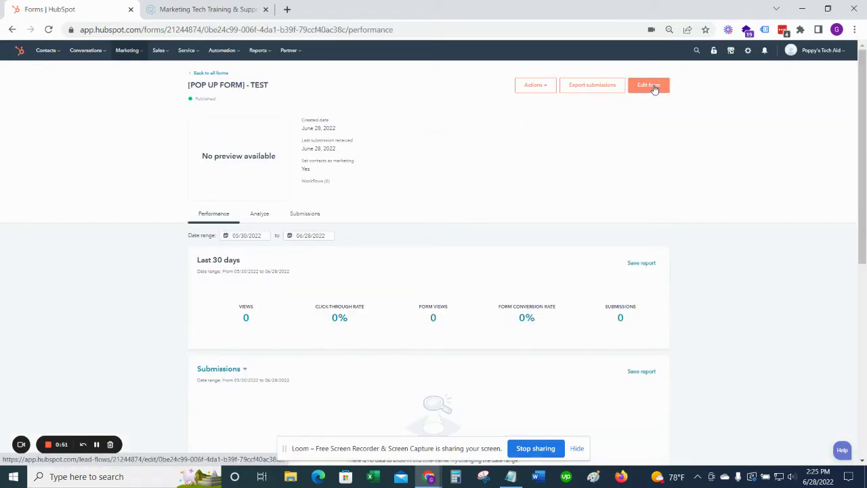
pyautogui.click(650, 86)
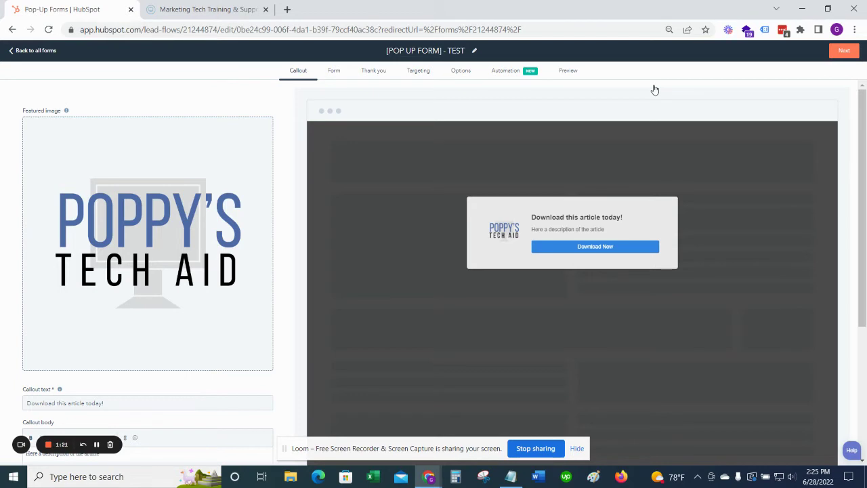
# Step: Review the callout settings, then show the Form step with First name, Last name and Email fields
pyautogui.scroll(-3, 68, 203)
pyautogui.moveTo(60, 221)
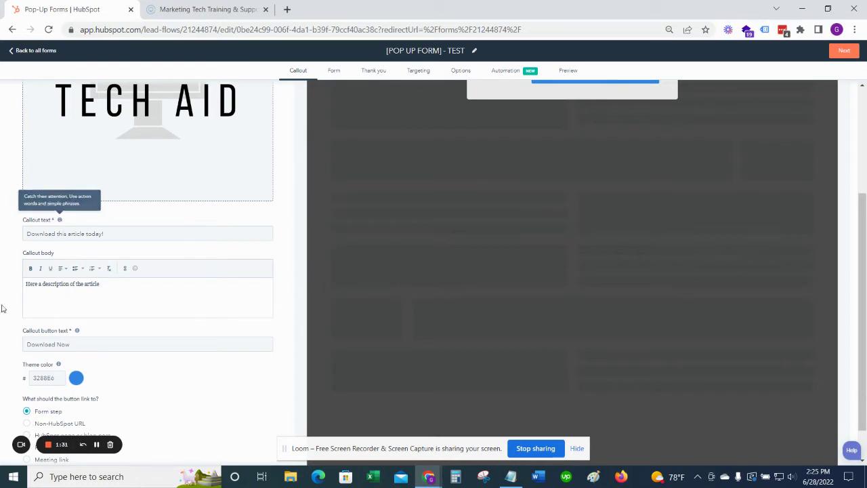
pyautogui.scroll(3, 146, 300)
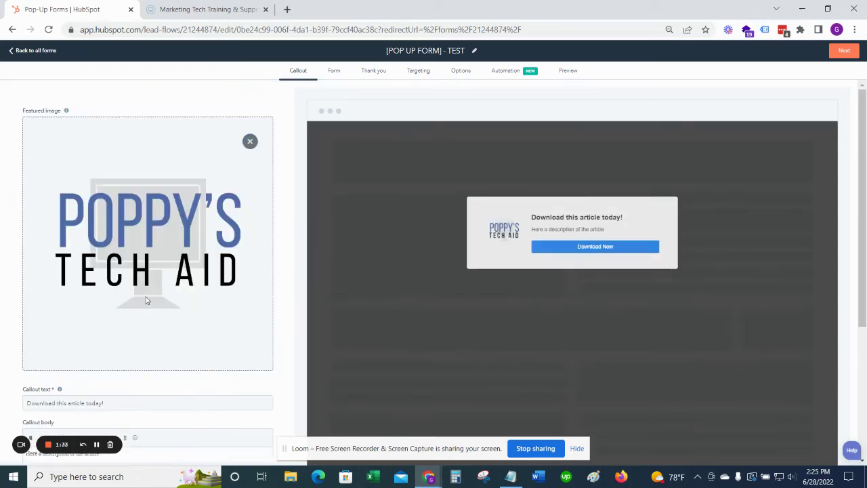
pyautogui.scroll(-2, 147, 301)
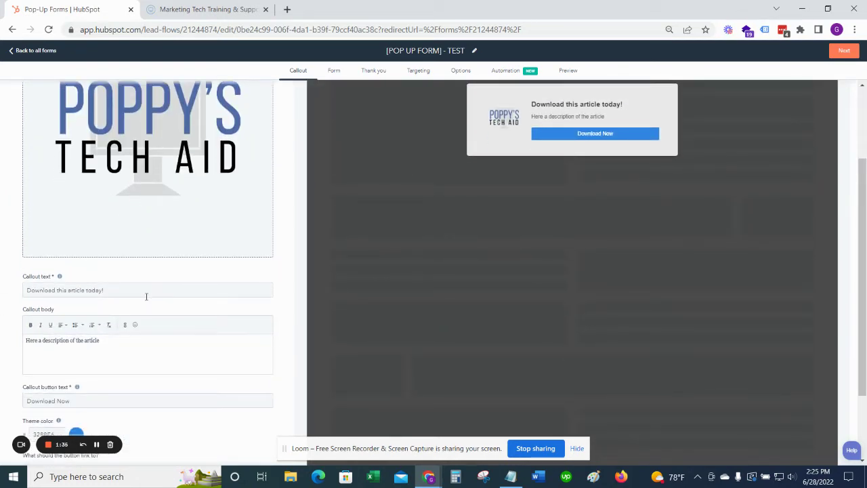
pyautogui.scroll(-1, 97, 376)
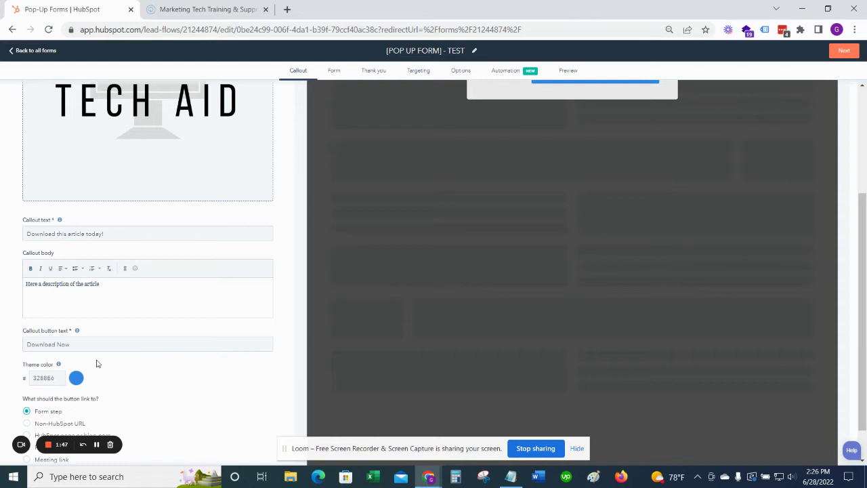
pyautogui.scroll(-1, 96, 364)
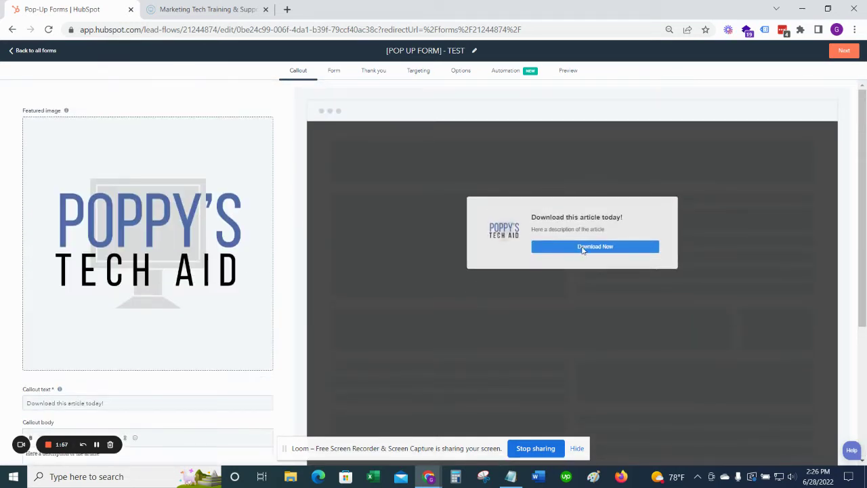
pyautogui.click(333, 75)
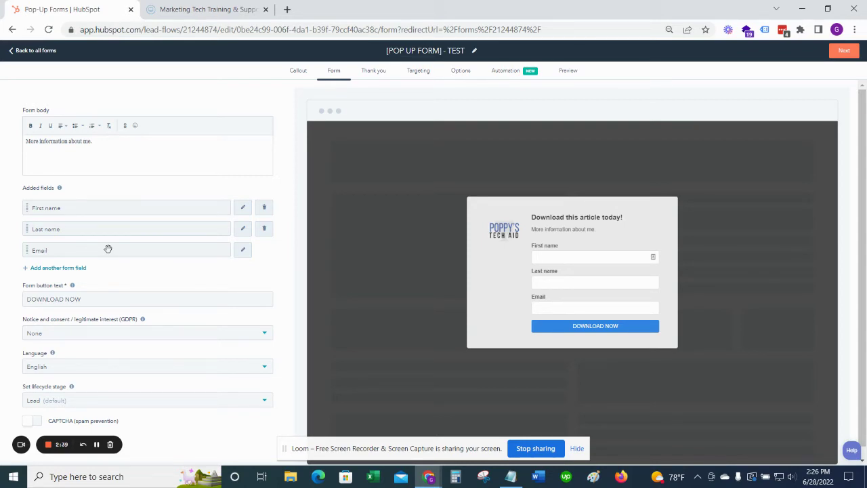
# Step: Change the submit button text to 'Download Now' and enable CAPTCHA spam prevention
pyautogui.moveTo(206, 297); pyautogui.dragTo(1, 291)
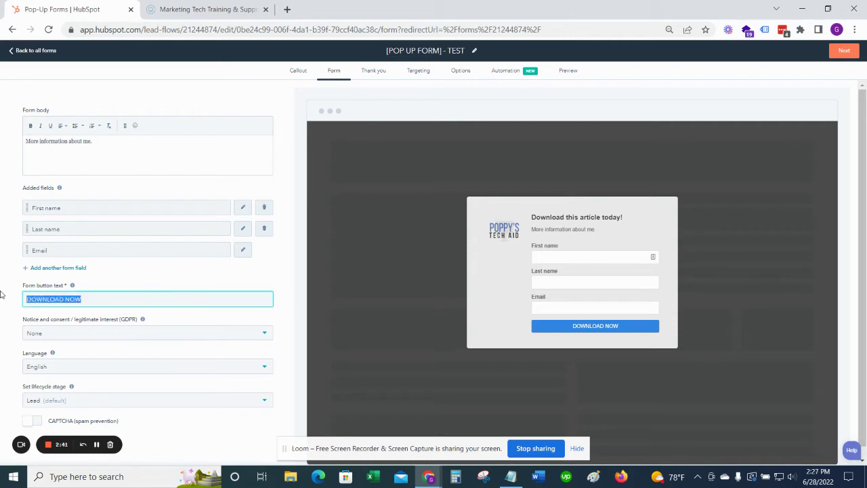
pyautogui.write('Download Now')
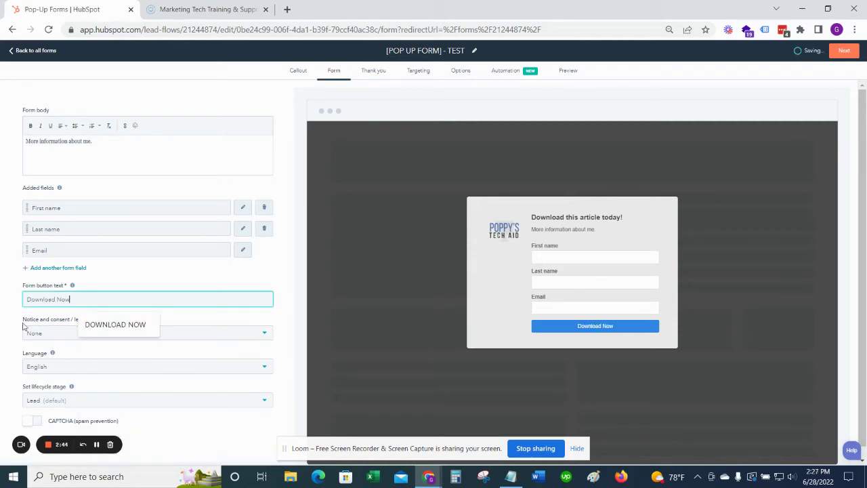
pyautogui.scroll(-1, 88, 339)
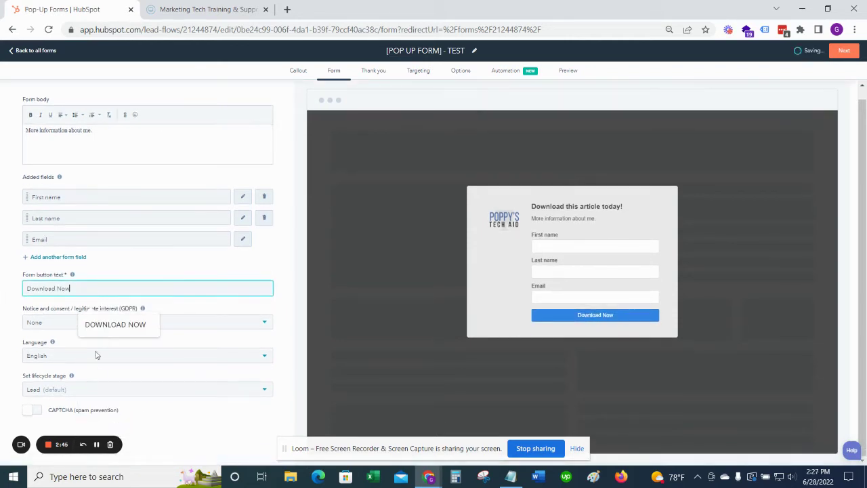
pyautogui.click(295, 298)
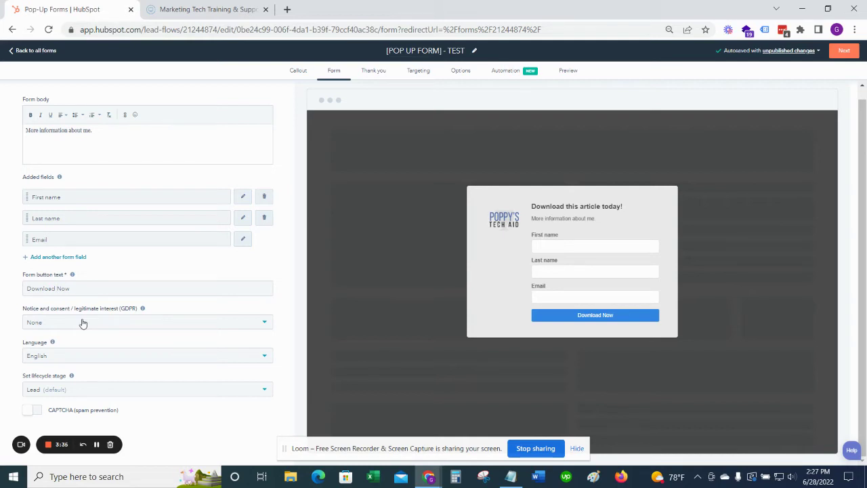
pyautogui.click(31, 411)
pyautogui.click(374, 80)
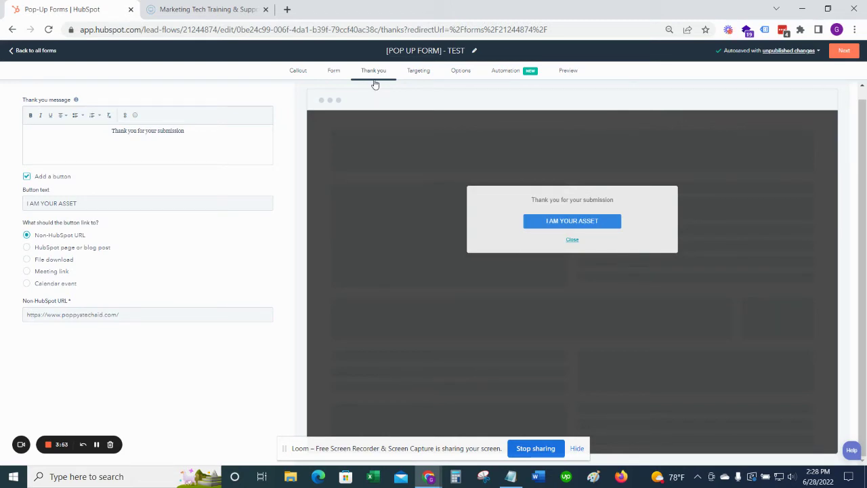
# Step: Leave the thank-you message unchanged and move on to the Targeting settings
pyautogui.tripleClick(169, 141)
pyautogui.tripleClick(169, 141)
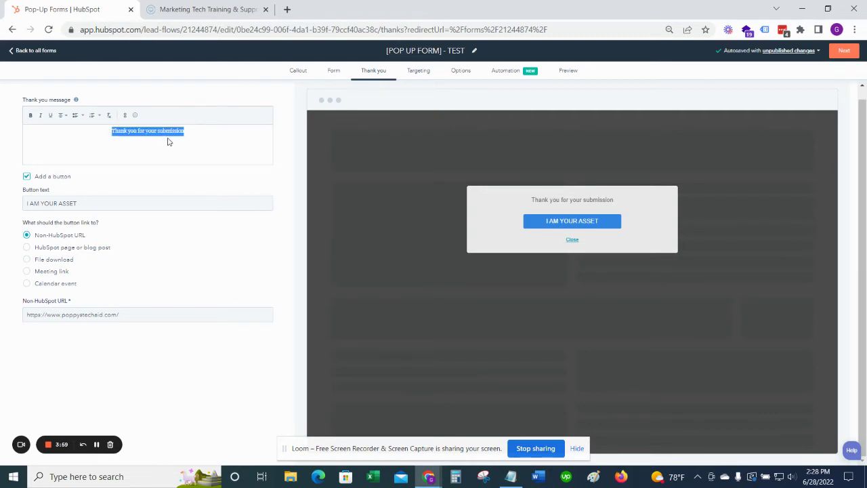
pyautogui.click(170, 141)
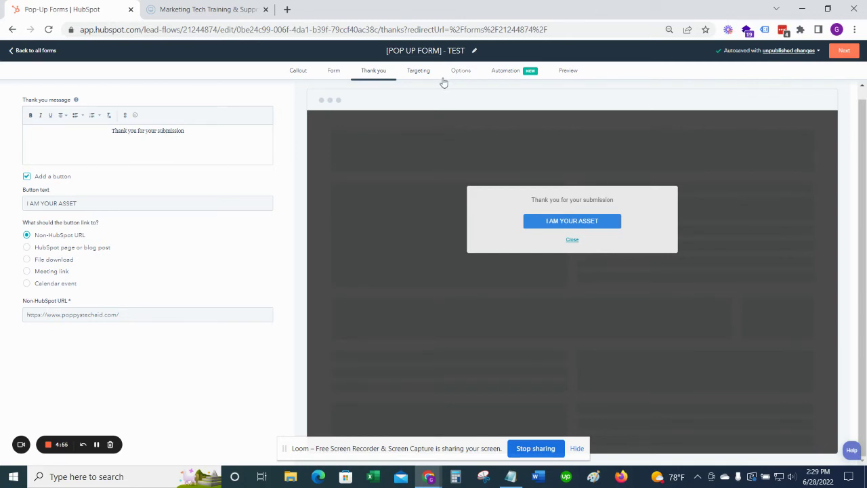
pyautogui.click(415, 74)
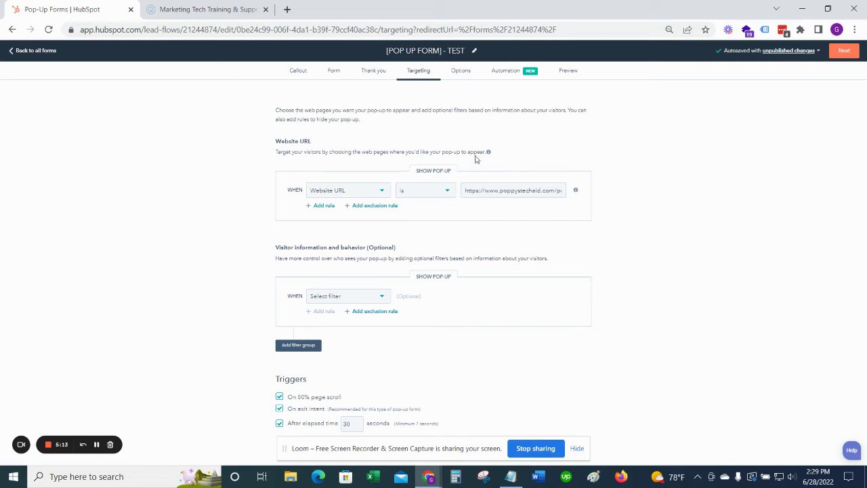
# Step: Check the target URL loads the Five Form Mistakes post, close that tab, and list visitor filters
pyautogui.tripleClick(531, 191)
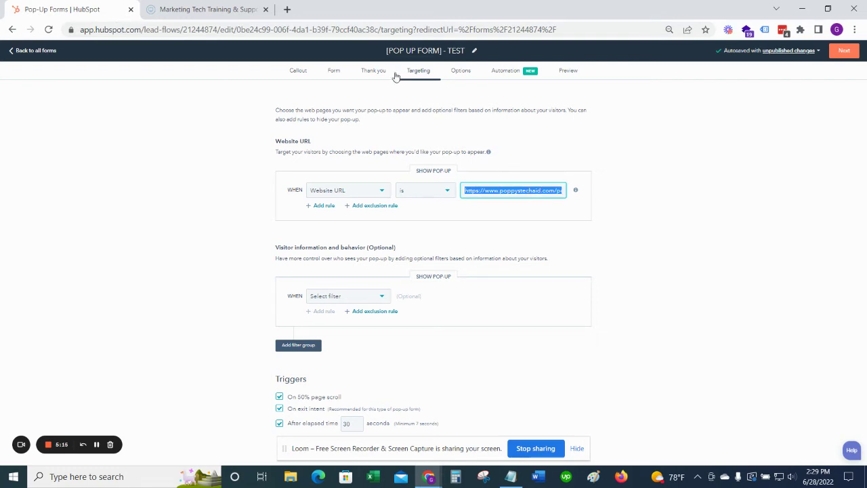
pyautogui.click(287, 9)
pyautogui.write('https://www.poppystechaid.com/post/top-five-form-mistakes-marketers-see-everyday')
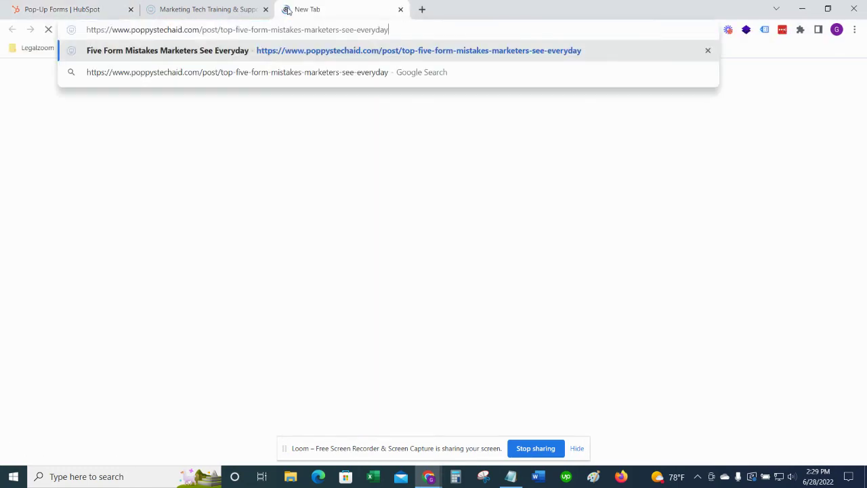
pyautogui.press('Return')
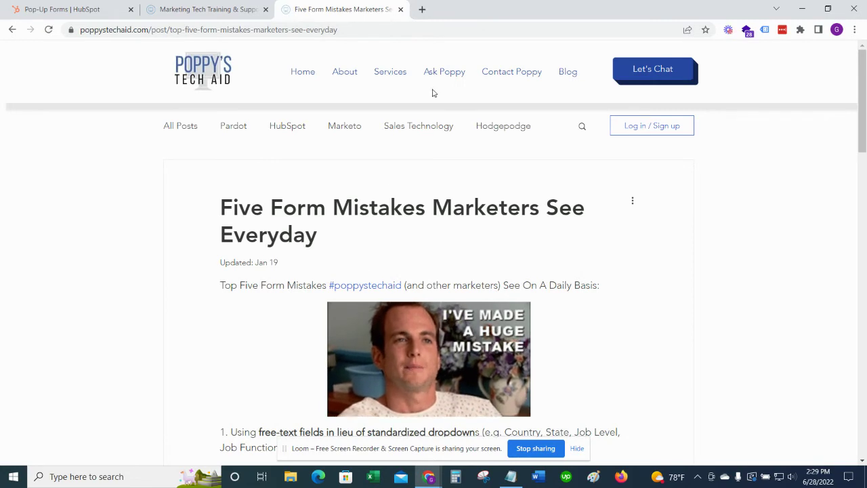
pyautogui.click(400, 8)
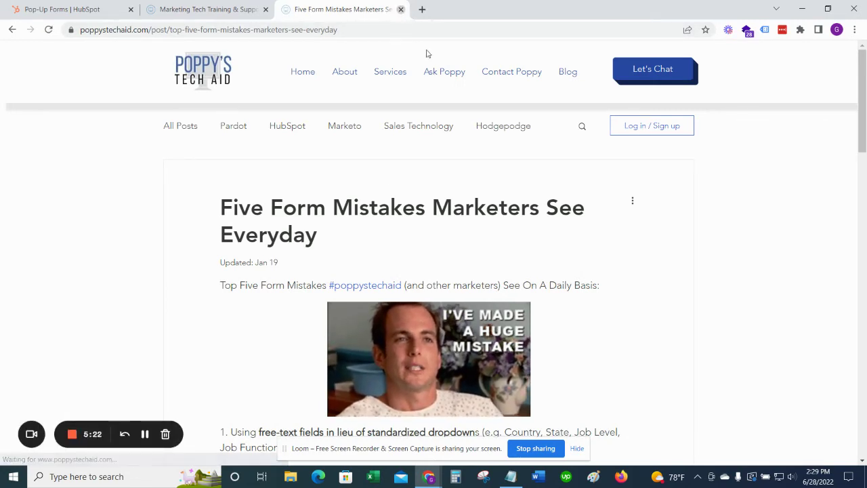
pyautogui.click(374, 298)
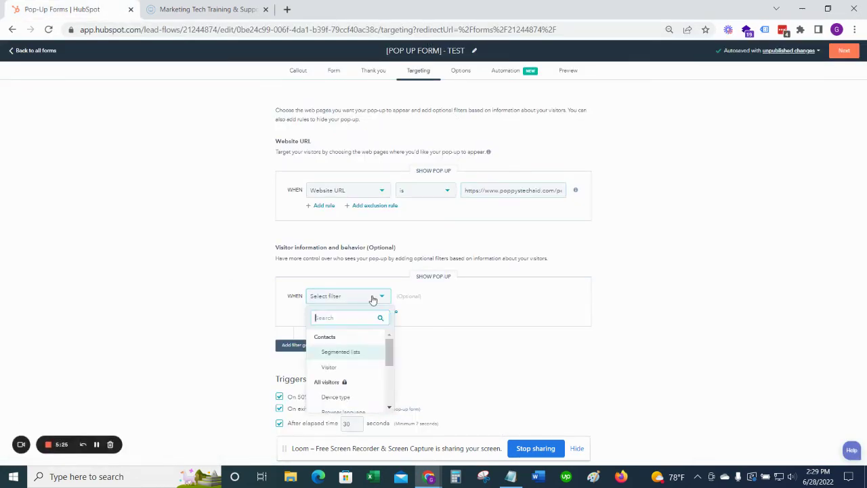
pyautogui.scroll(-5, 361, 341)
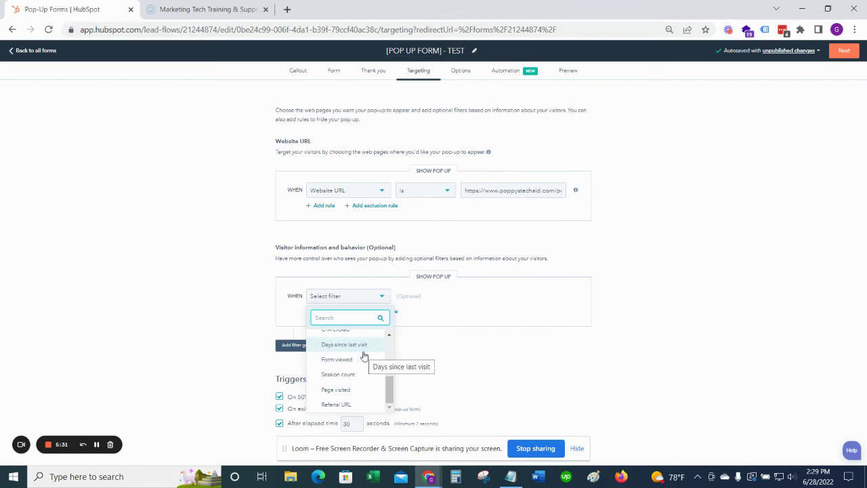
pyautogui.scroll(-3, 363, 355)
pyautogui.scroll(3, 364, 355)
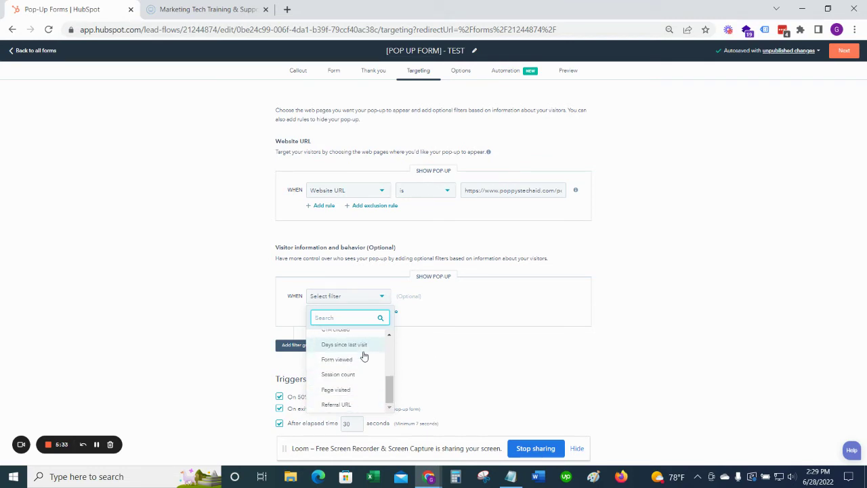
pyautogui.scroll(2, 364, 355)
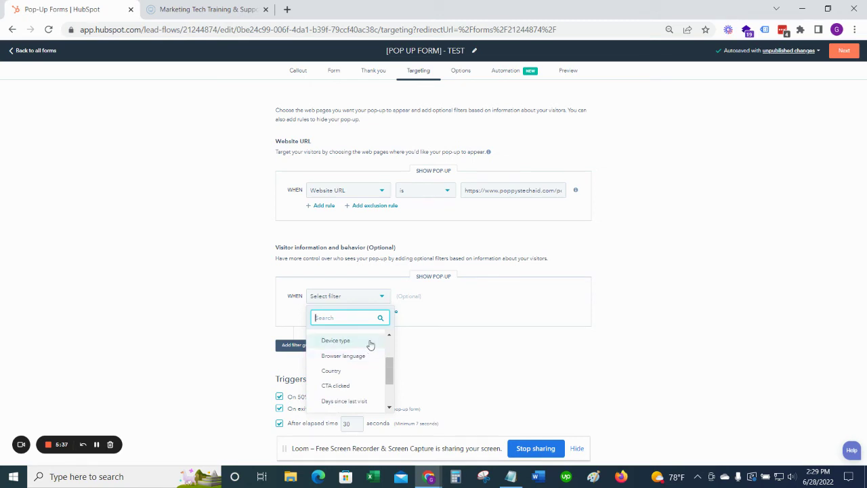
pyautogui.click(630, 270)
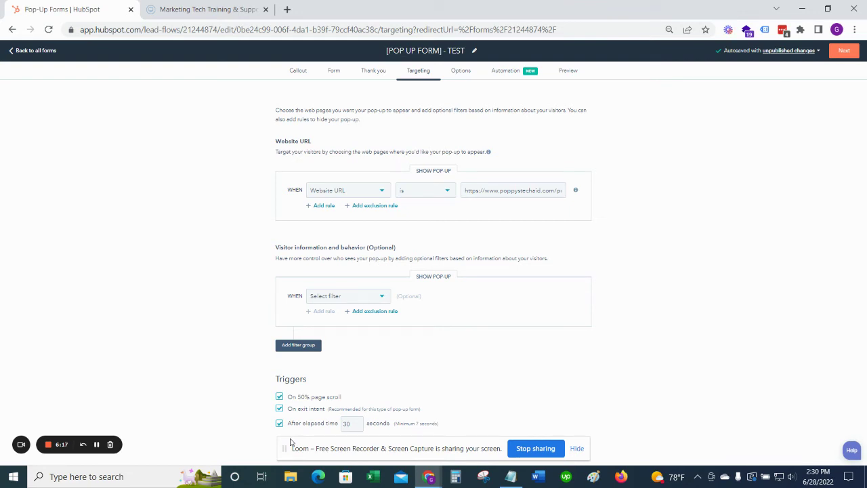
# Step: Change the After elapsed time trigger from 30 to 15 seconds
pyautogui.doubleClick(347, 424)
pyautogui.write('15')
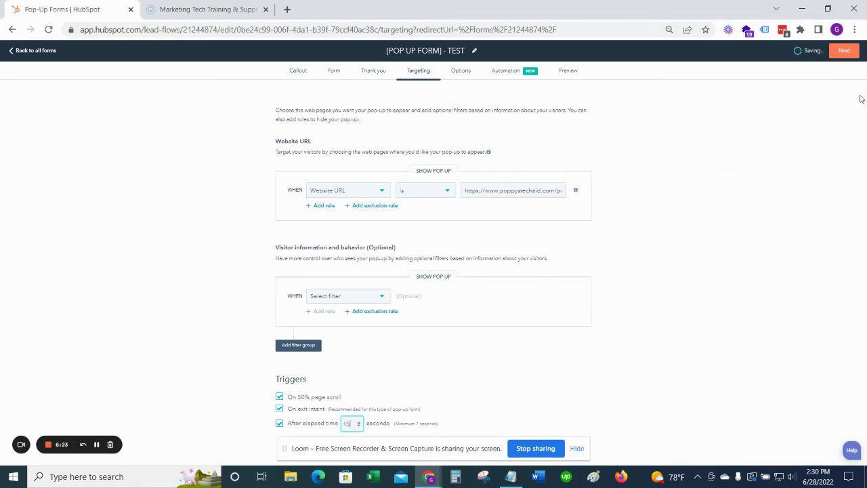
pyautogui.click(462, 71)
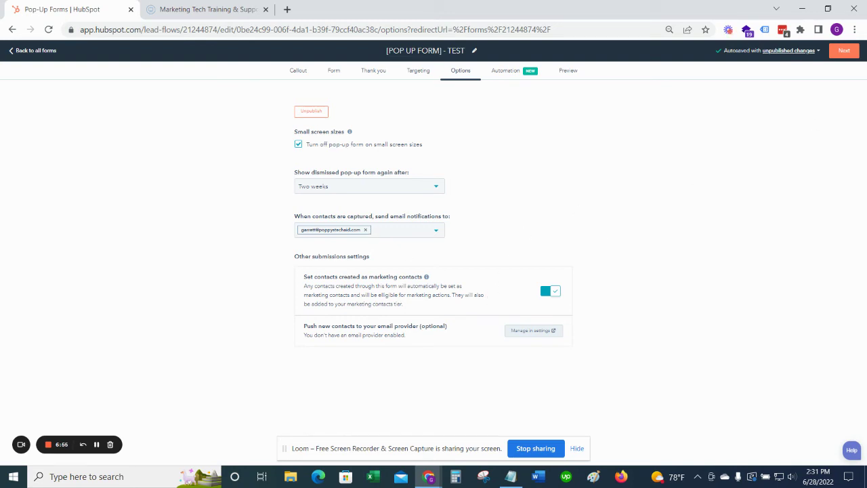
# Step: Accept the default pop-up options and continue to the Automation step
pyautogui.click(845, 51)
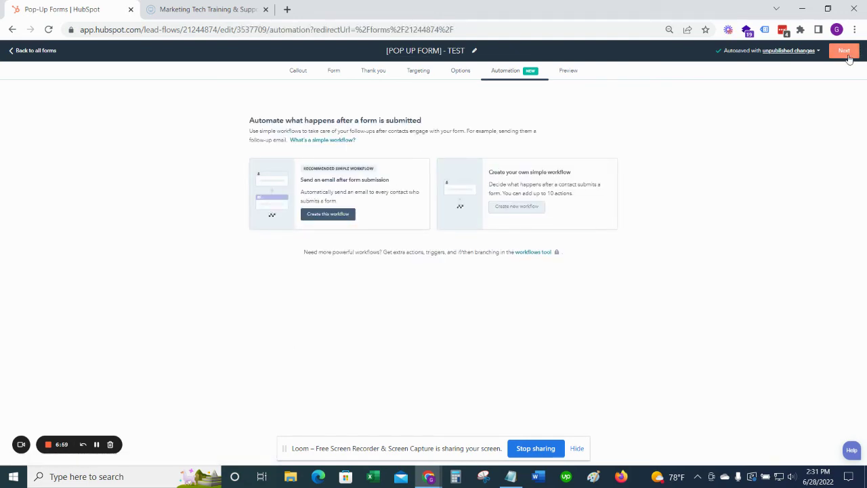
# Step: Preview the pop-up and confirm the update to publish [POP UP FORM] - TEST
pyautogui.click(848, 58)
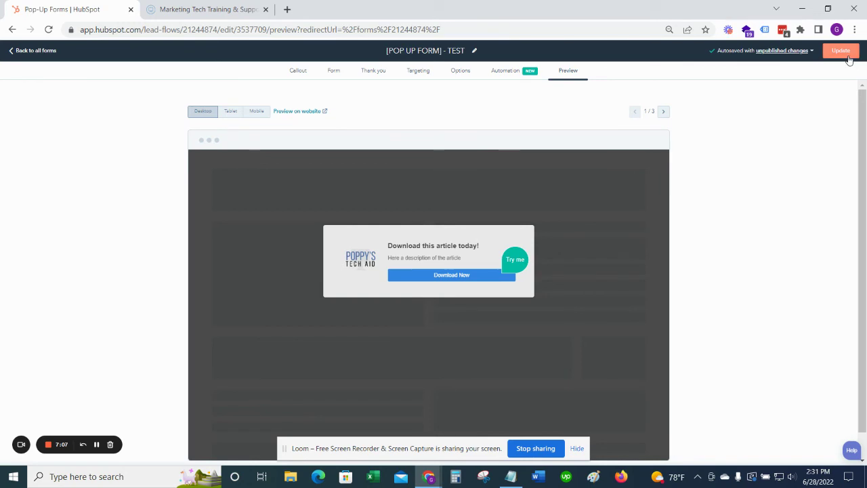
pyautogui.click(841, 52)
pyautogui.click(381, 132)
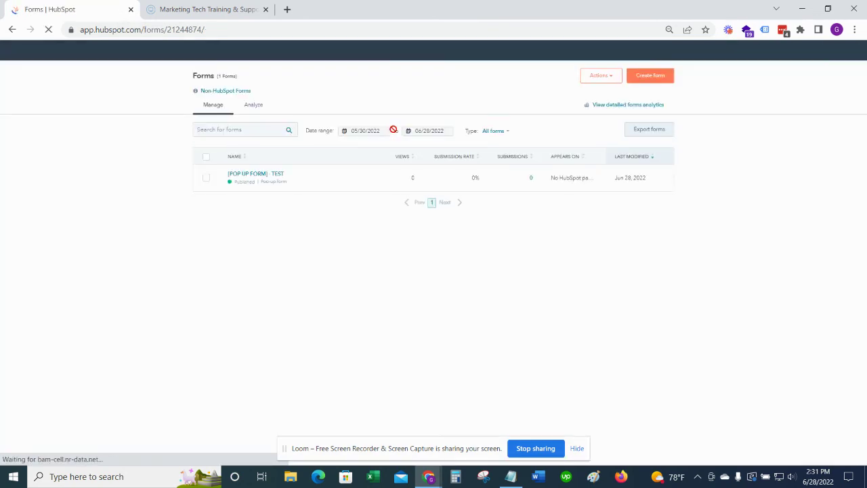
# Step: Copy the Five Form Mistakes post's URL from the site's blog and paste it into a new incognito window
pyautogui.click(184, 3)
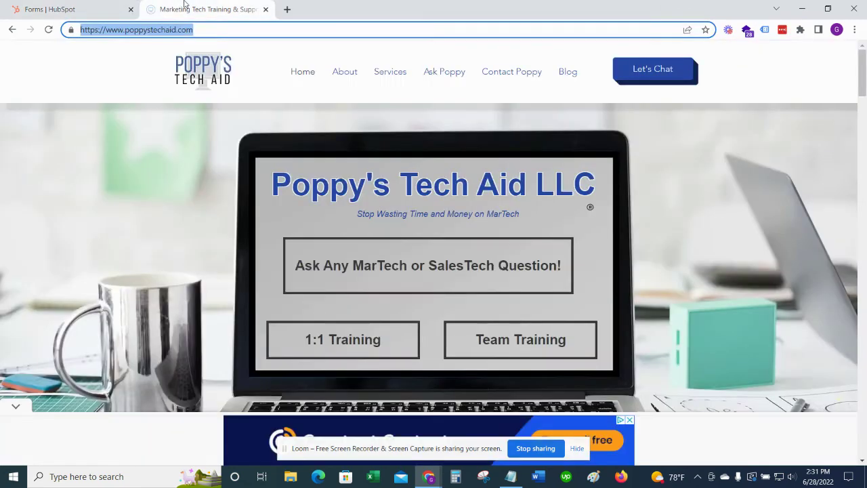
pyautogui.click(571, 77)
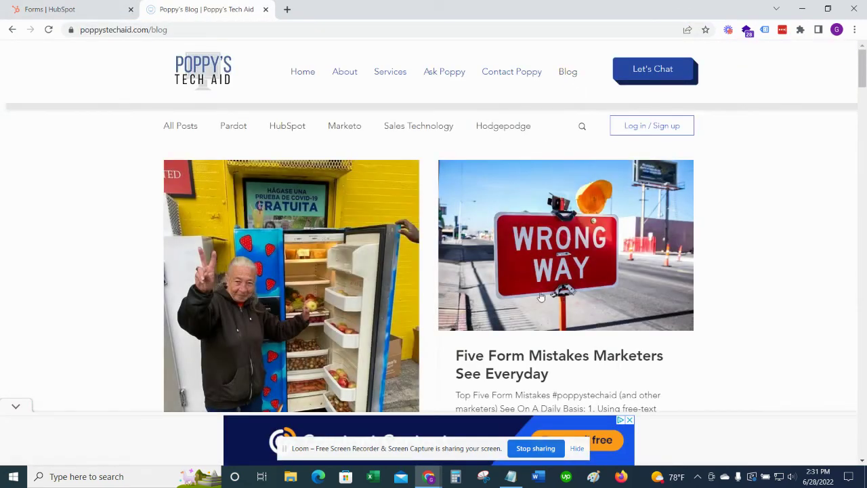
pyautogui.click(532, 353)
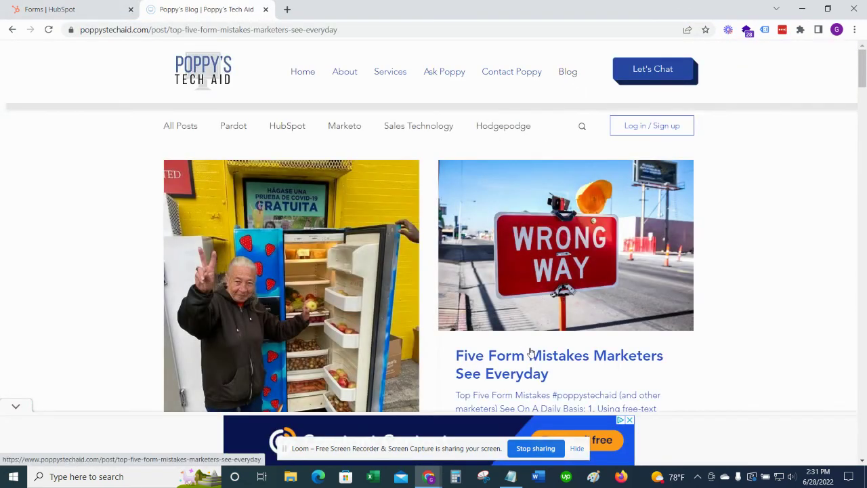
pyautogui.click(327, 31)
pyautogui.hotkey('ctrl', 'c')
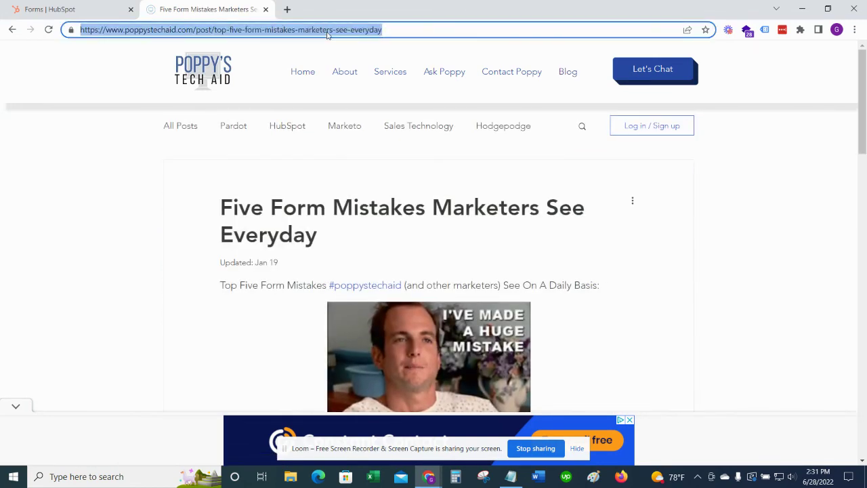
pyautogui.click(854, 30)
pyautogui.click(775, 72)
pyautogui.hotkey('ctrl', 'v')
pyautogui.press('Return')
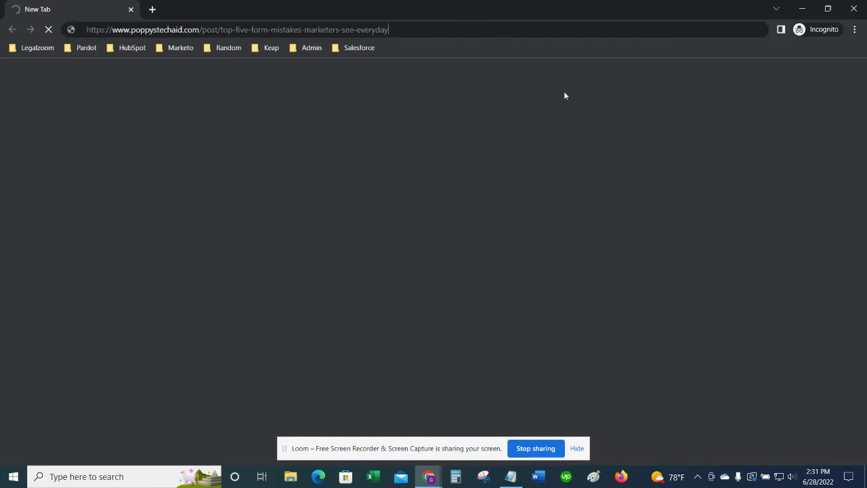
# Step: Fill the pop-up form with autofilled contact details and a replacement e-mail address, then submit
pyautogui.press('Return')
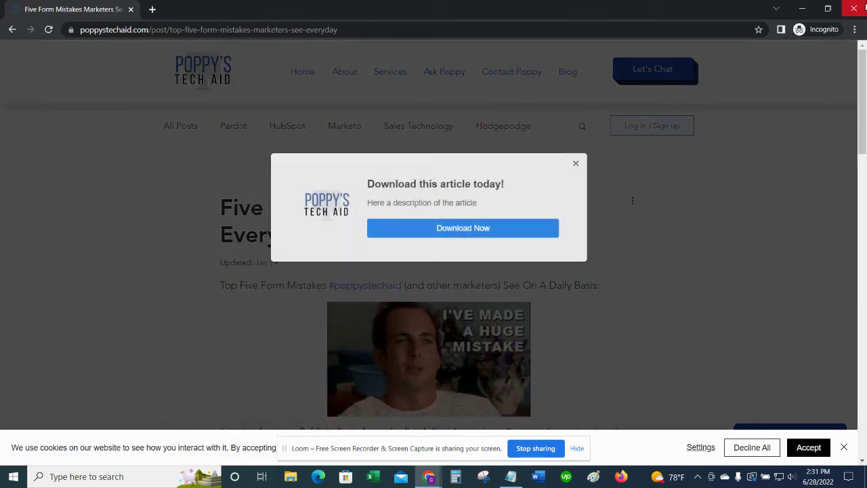
pyautogui.click(490, 227)
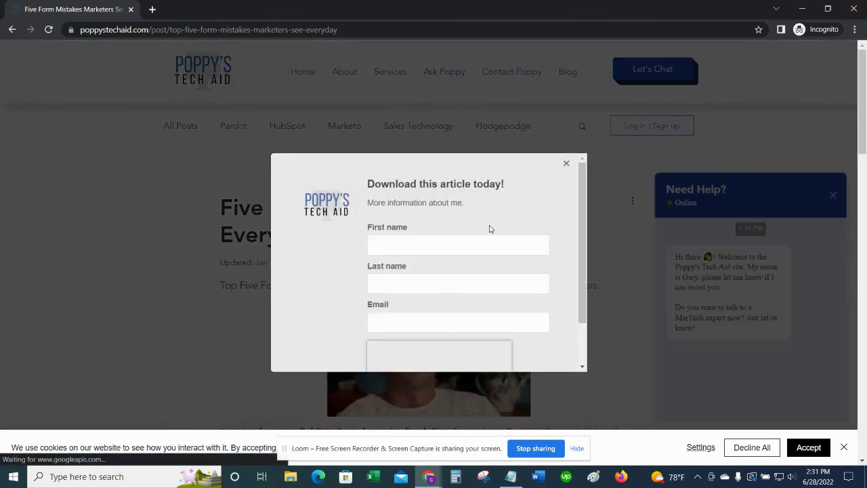
pyautogui.click(487, 246)
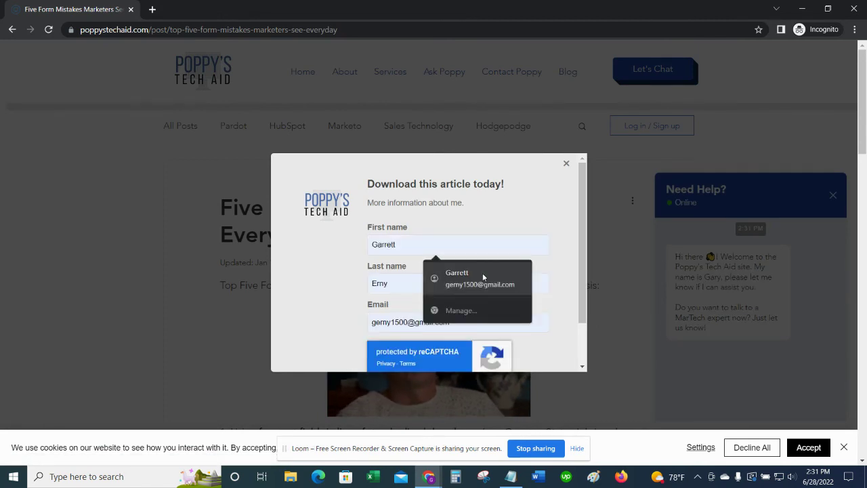
pyautogui.click(483, 273)
pyautogui.tripleClick(439, 322)
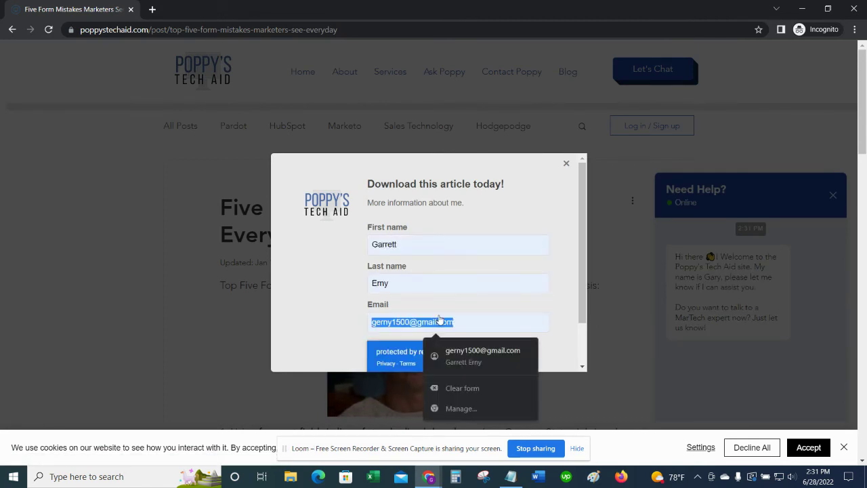
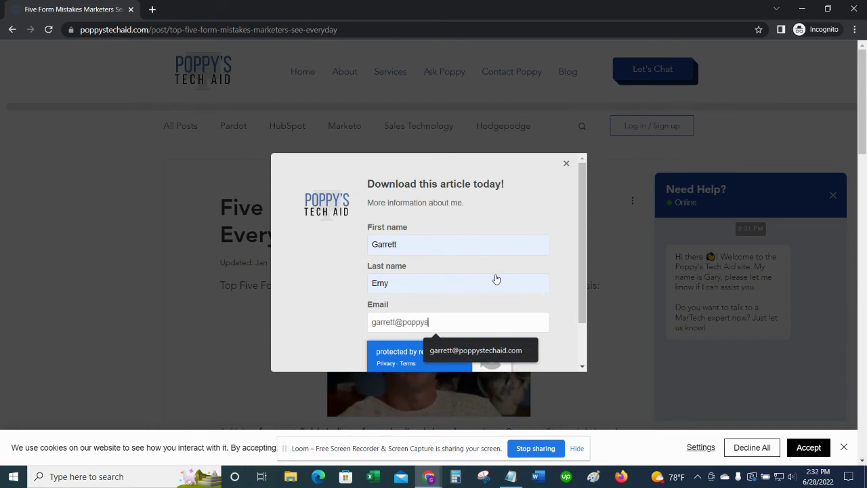
pyautogui.scroll(-1, 495, 278)
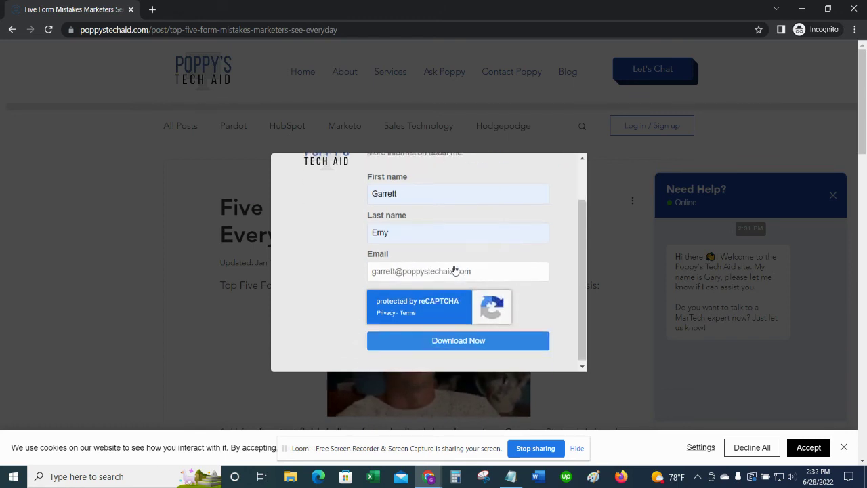
pyautogui.click(440, 336)
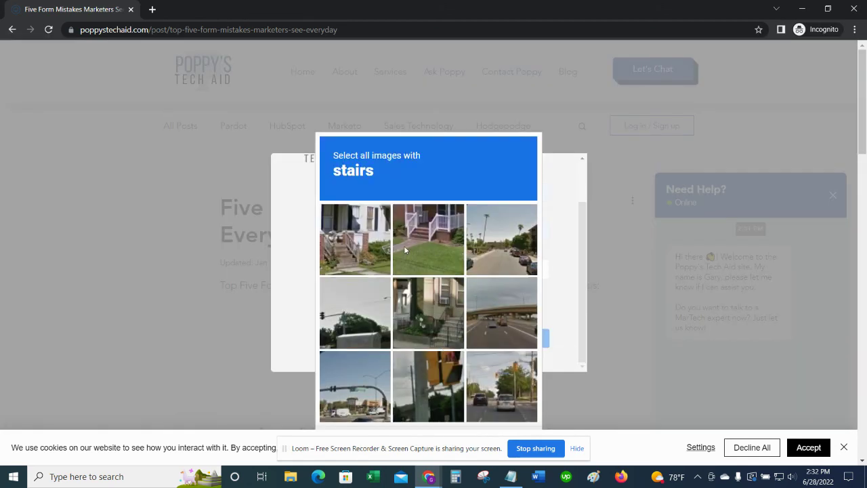
# Step: Mark the three stairs tiles, verify the reCAPTCHA, and open the offered asset link
pyautogui.click(406, 244)
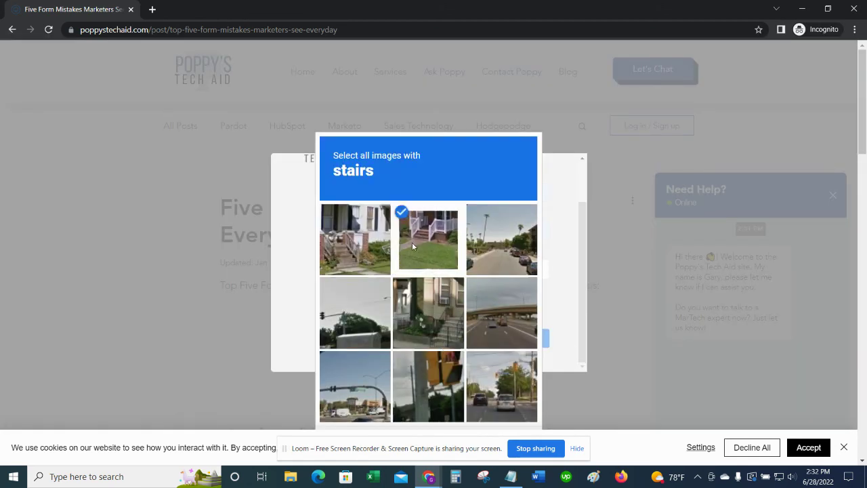
pyautogui.click(356, 240)
pyautogui.click(431, 319)
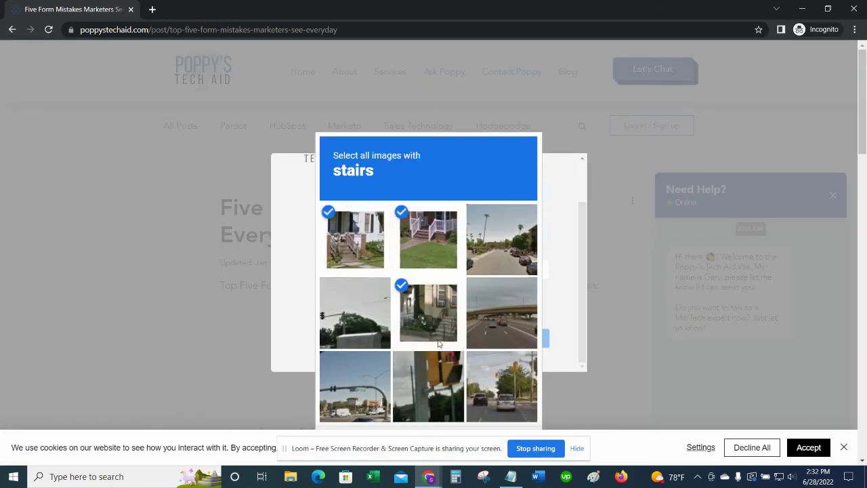
pyautogui.scroll(-2, 438, 343)
pyautogui.scroll(2, 497, 218)
pyautogui.click(525, 396)
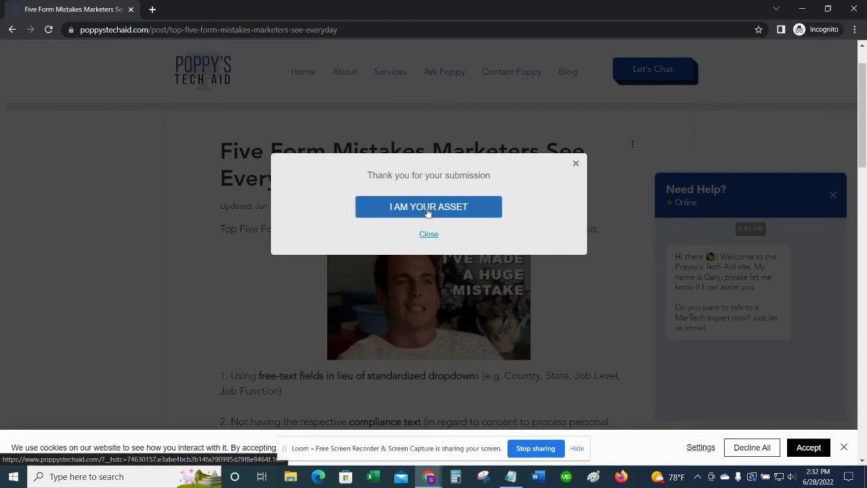
pyautogui.click(429, 207)
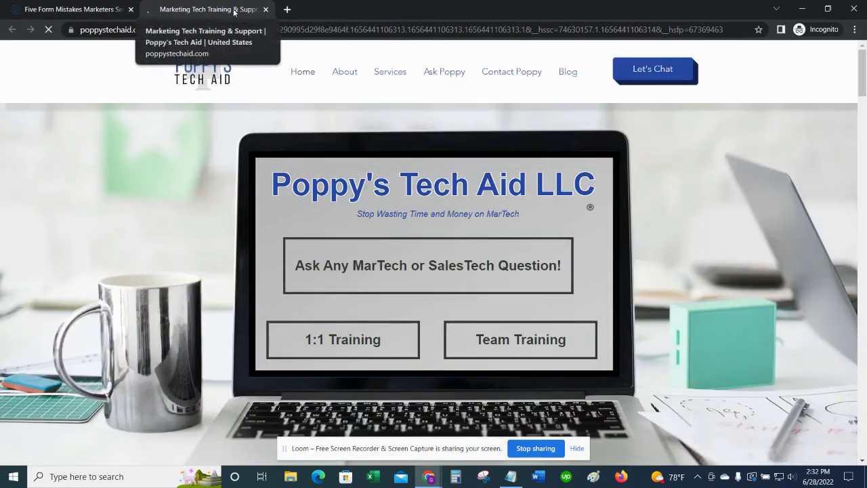
# Step: Return to the blog post and dismiss the thank-you message
pyautogui.click(105, 5)
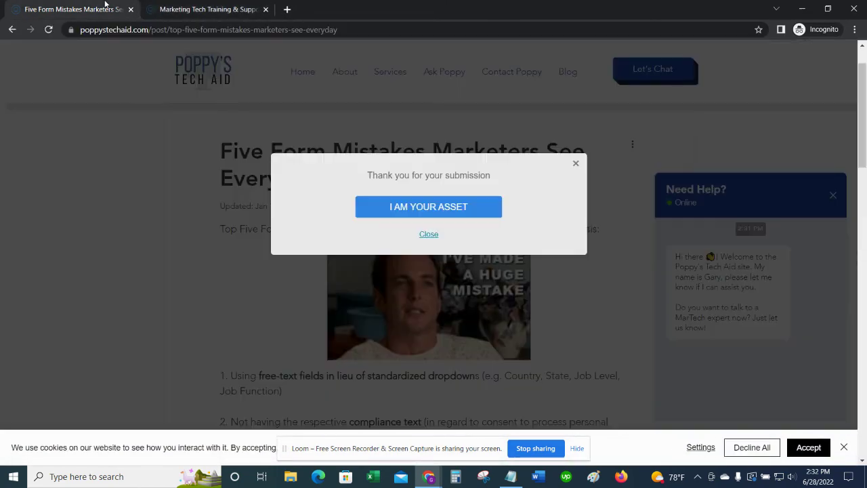
pyautogui.click(576, 163)
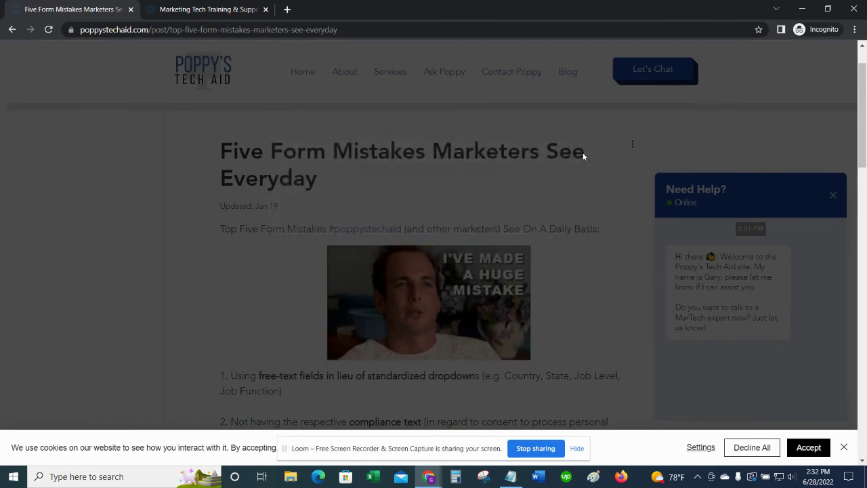
pyautogui.scroll(-8, 571, 170)
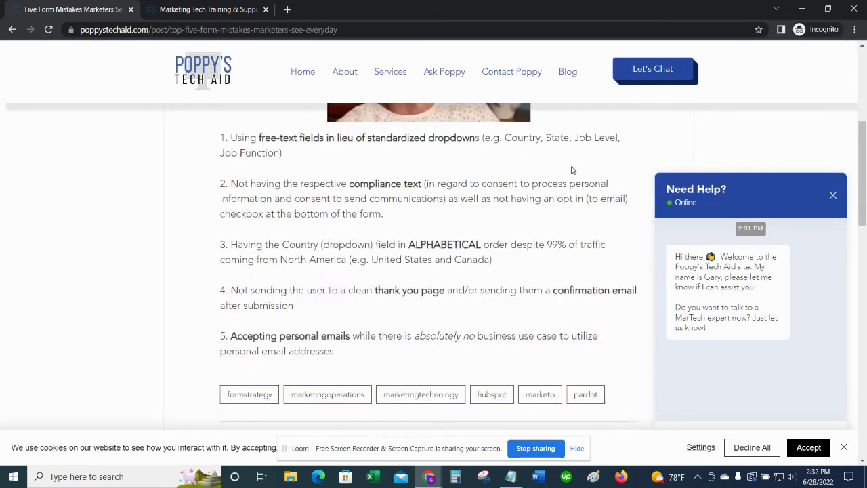
pyautogui.scroll(-5, 571, 170)
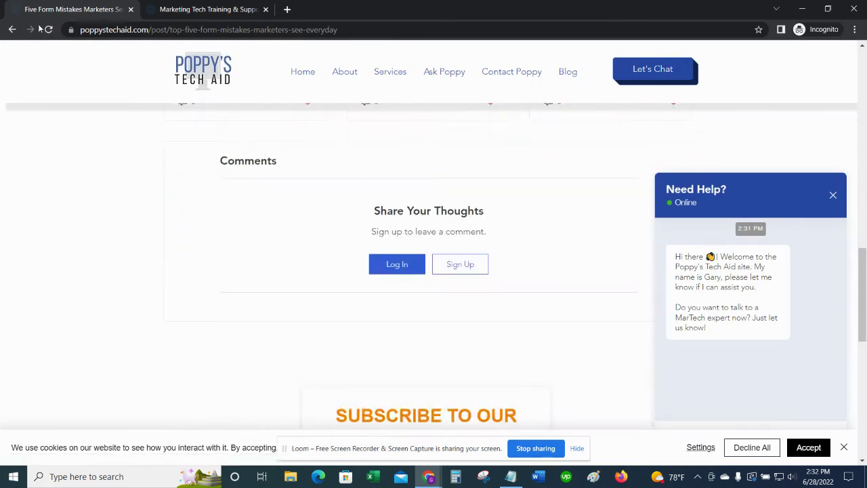
# Step: Reload the Five Form Mistakes post and close the private browsing window
pyautogui.click(48, 29)
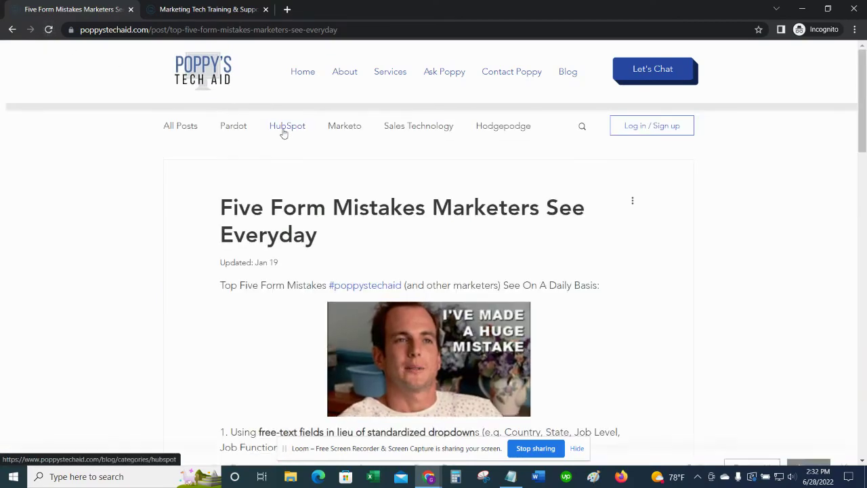
pyautogui.scroll(-3, 282, 133)
pyautogui.scroll(-7, 284, 133)
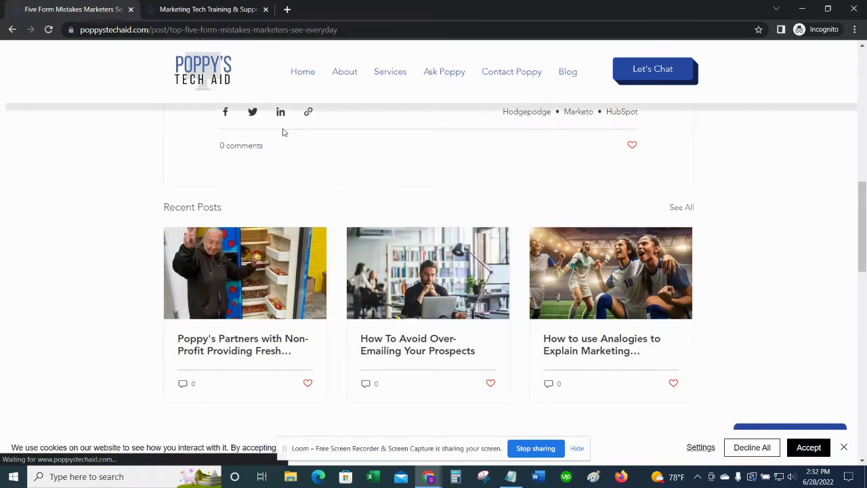
pyautogui.click(122, 30)
pyautogui.hotkey('ctrl', 'c')
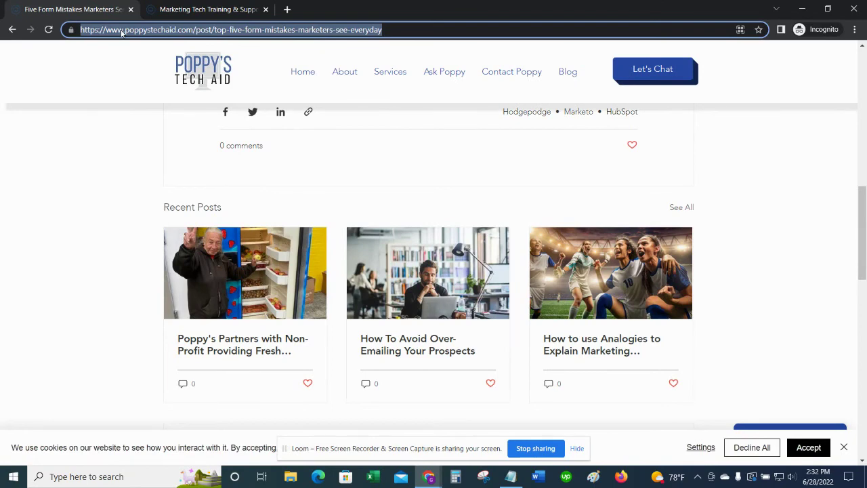
pyautogui.click(854, 9)
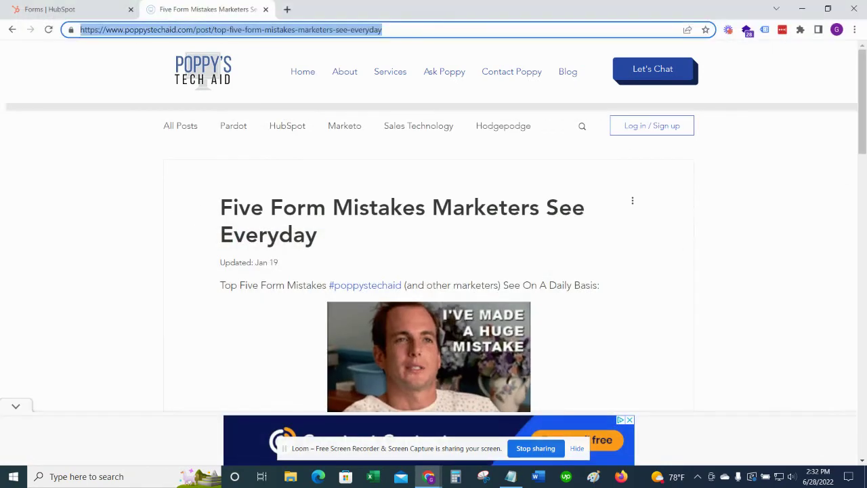
pyautogui.click(855, 30)
pyautogui.click(797, 71)
pyautogui.hotkey('ctrl', 'v')
pyautogui.press('Return')
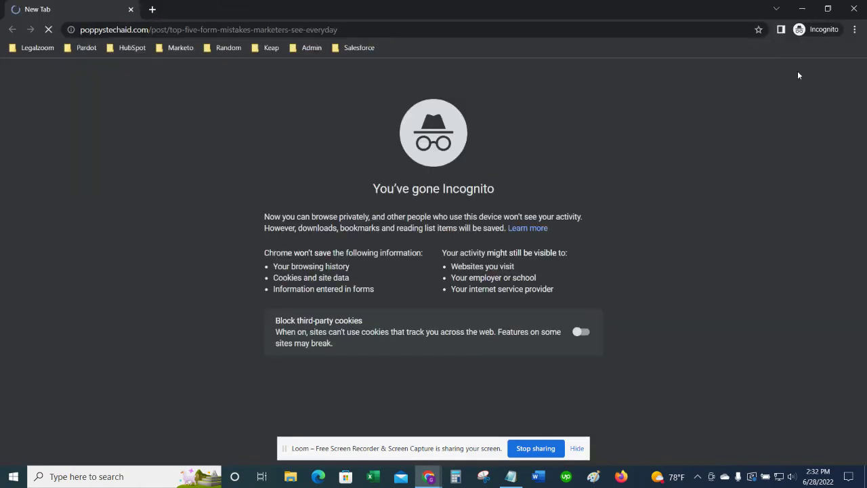
pyautogui.scroll(-5, 504, 132)
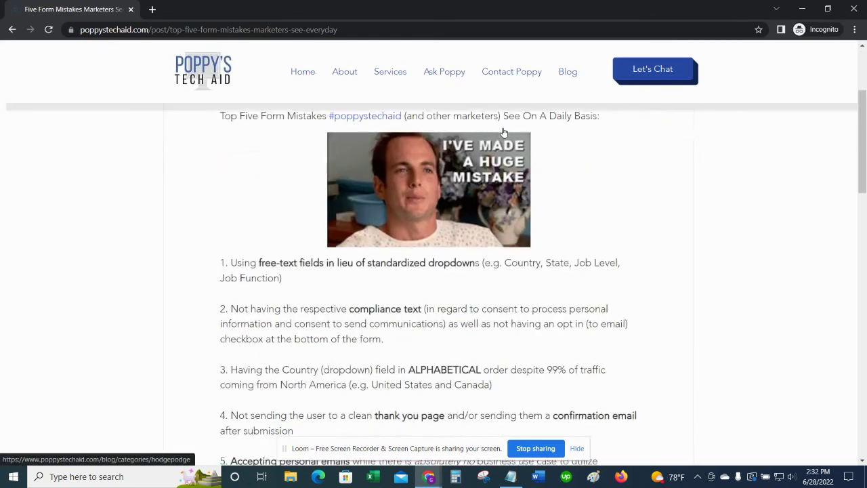
pyautogui.scroll(-3, 503, 131)
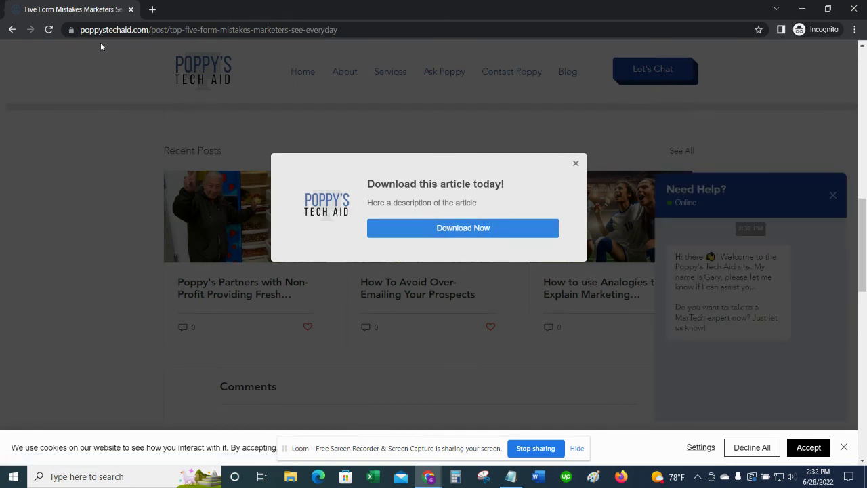
pyautogui.moveTo(82, 29); pyautogui.dragTo(147, 30)
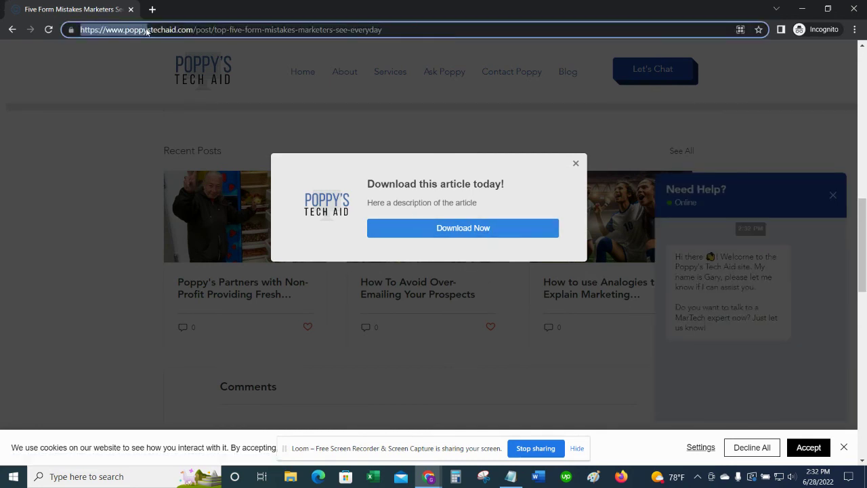
pyautogui.tripleClick(278, 30)
pyautogui.hotkey('ctrl', 'c')
pyautogui.click(854, 9)
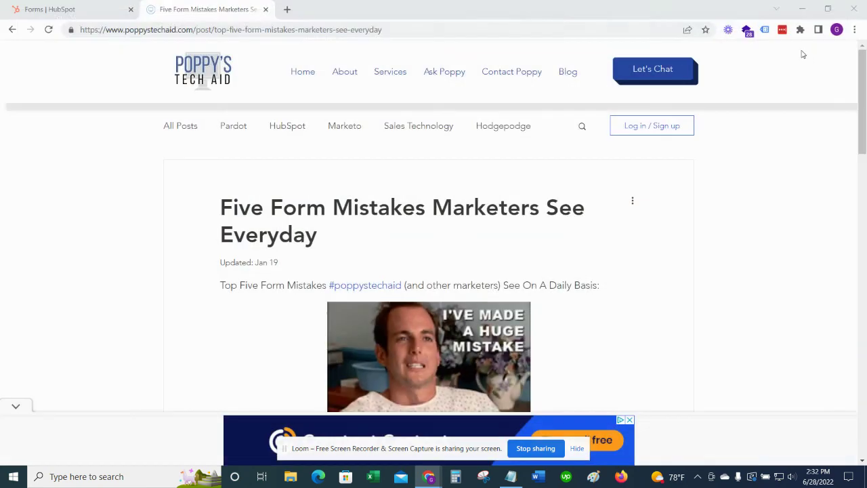
pyautogui.click(855, 30)
pyautogui.click(816, 68)
pyautogui.hotkey('ctrl', 'v')
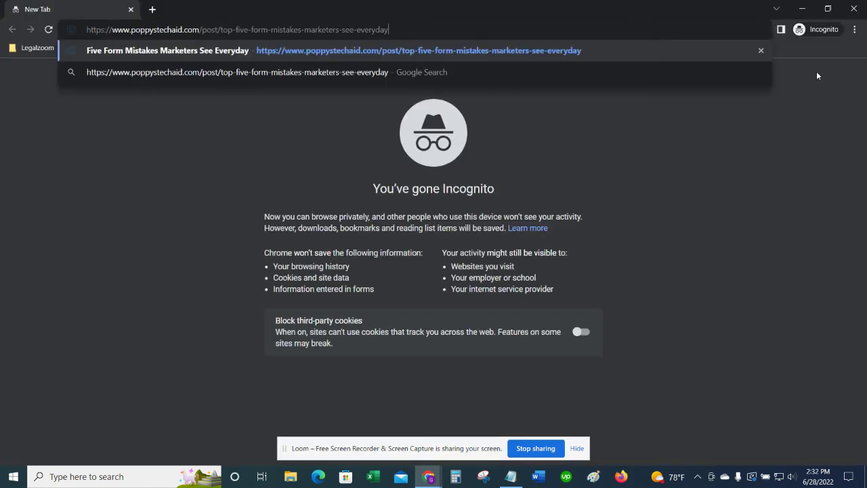
pyautogui.press('Return')
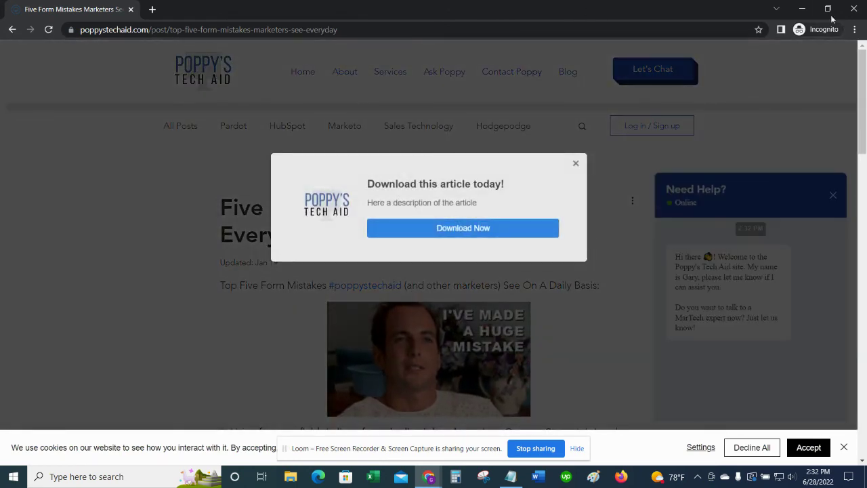
pyautogui.click(573, 163)
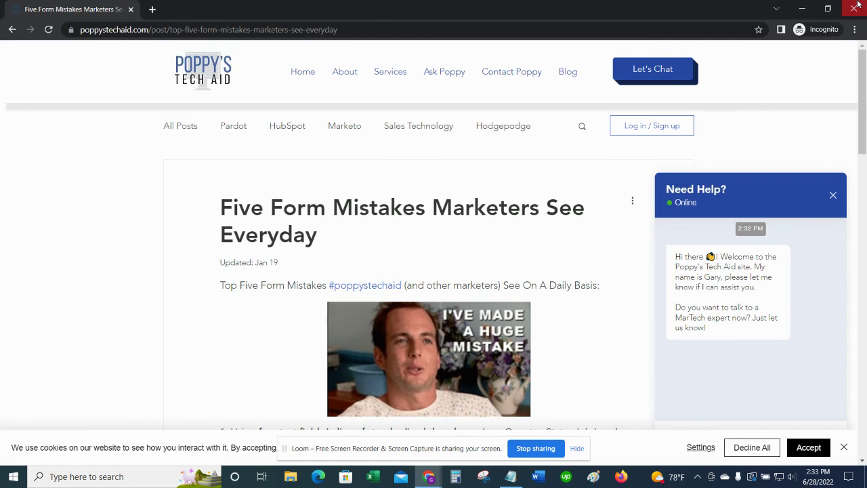
pyautogui.click(855, 7)
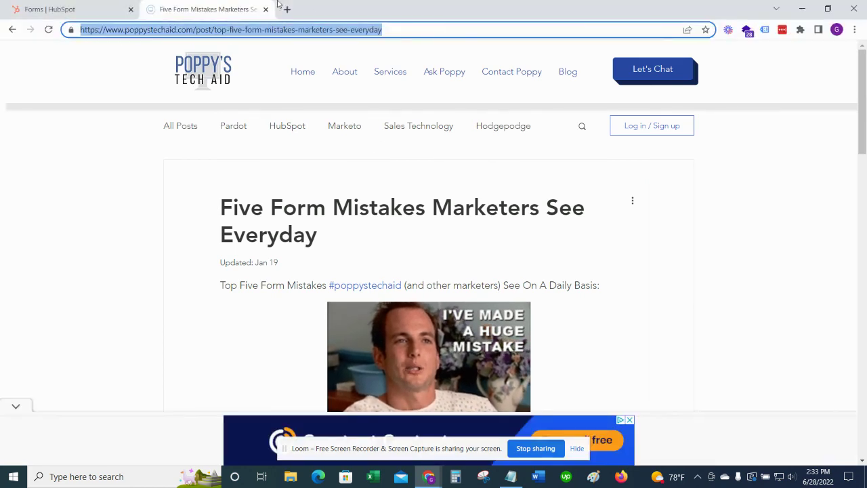
# Step: Switch to the Forms | HubSpot tab, showing '[POP UP FORM] - TEST' at 0 views and 0 submissions
pyautogui.click(101, 8)
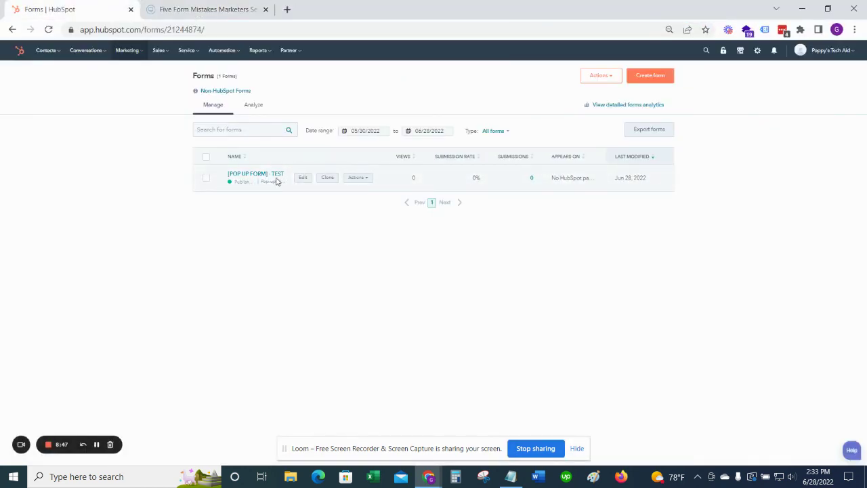